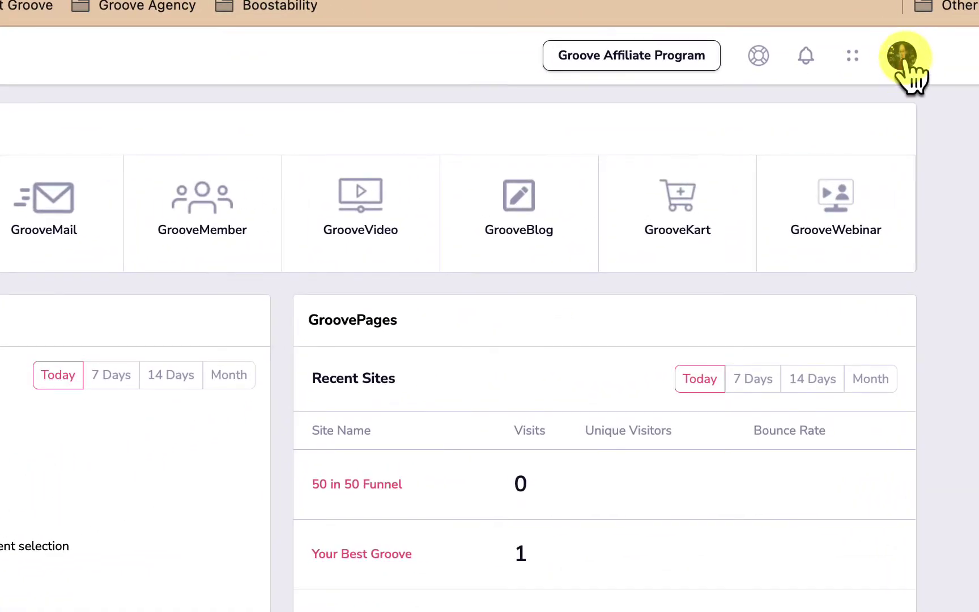
# From My Domains, open Custom Domains management and add a domain using Full Domain/Subdomain Setup.
pyautogui.click(904, 57)
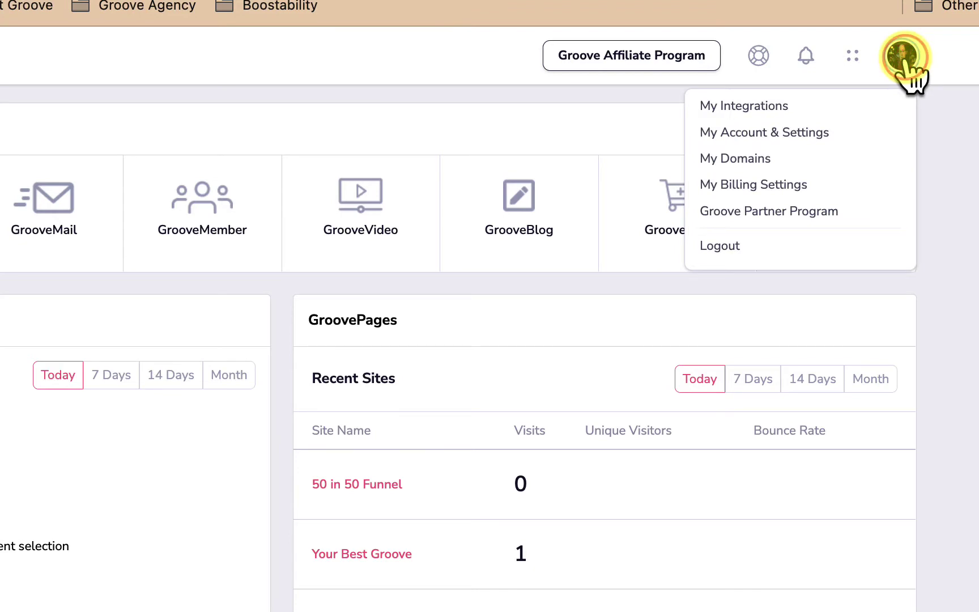
pyautogui.click(729, 159)
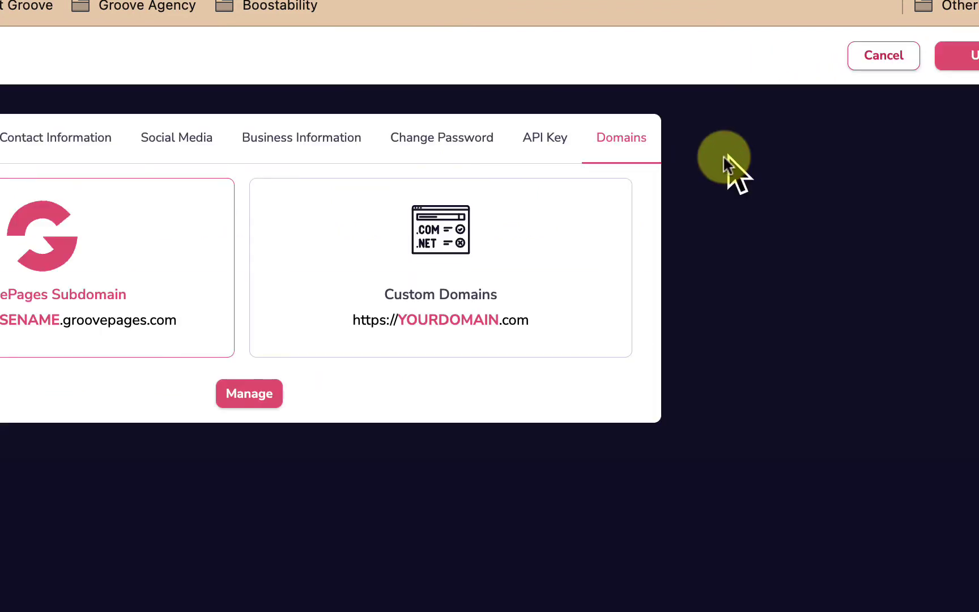
pyautogui.click(440, 274)
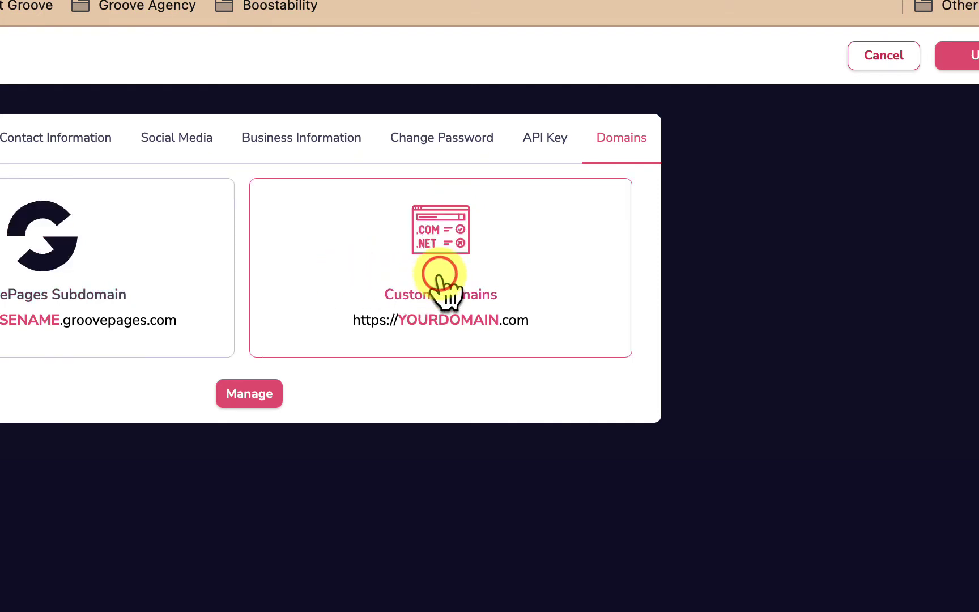
pyautogui.click(252, 389)
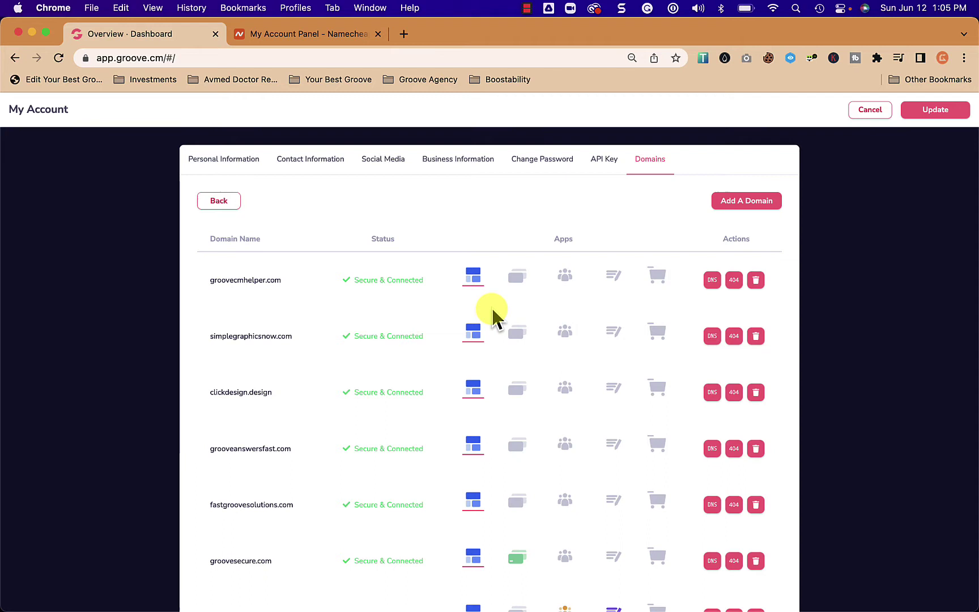
pyautogui.click(748, 202)
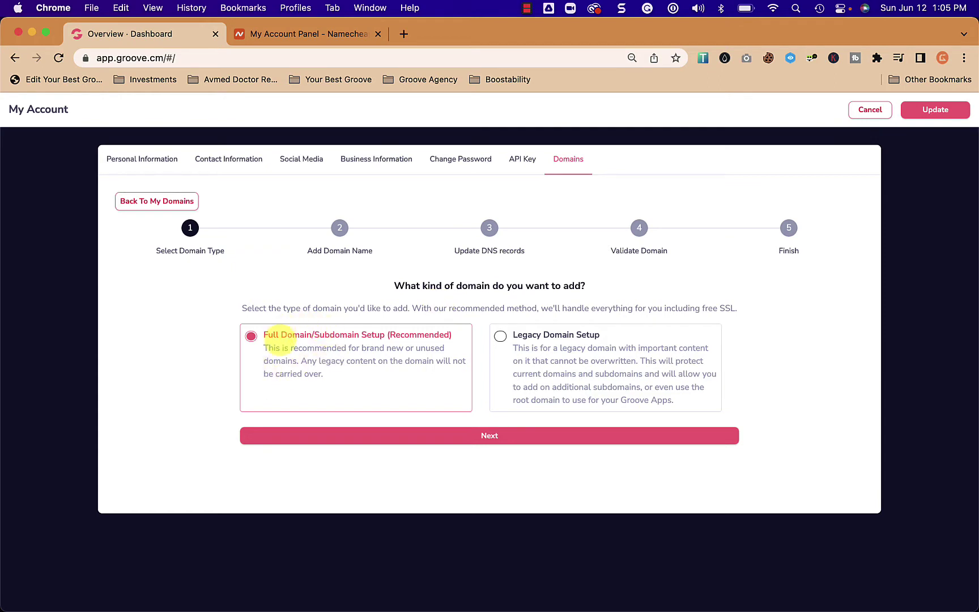
pyautogui.click(489, 437)
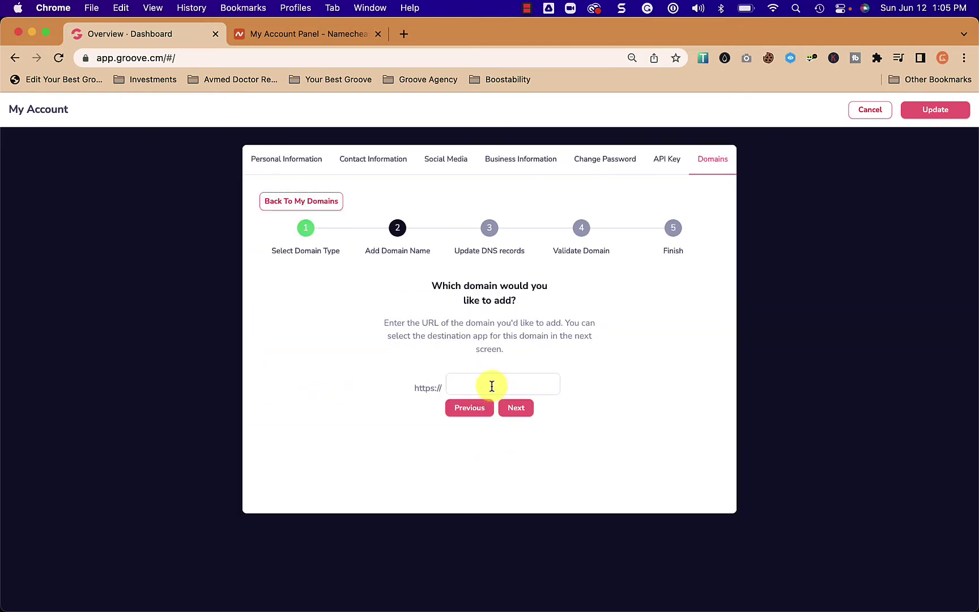
# Enter groovehowtos.com as the domain, then copy the nameserver dora.ns.cloudflare.com.
pyautogui.click(491, 385)
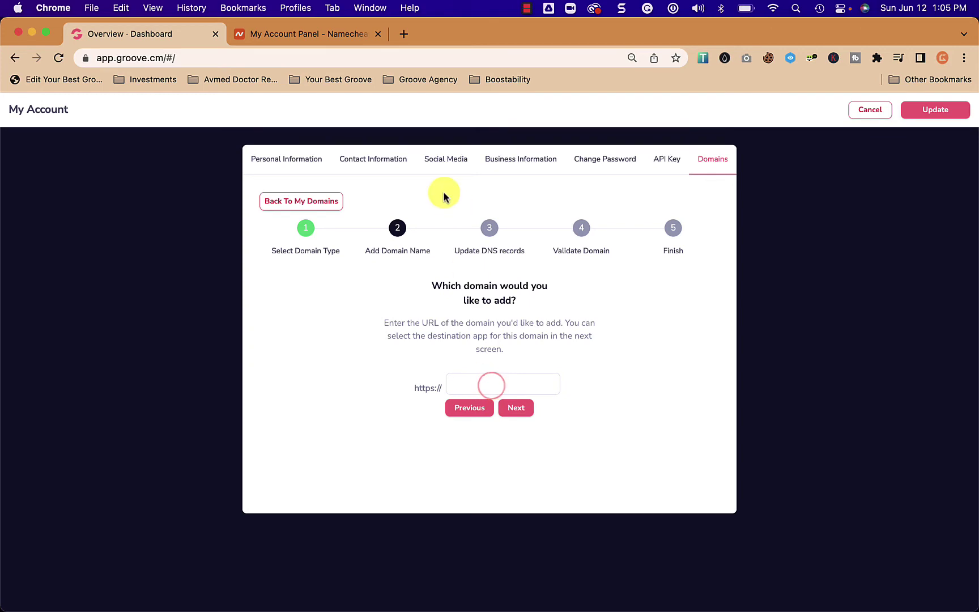
pyautogui.click(337, 37)
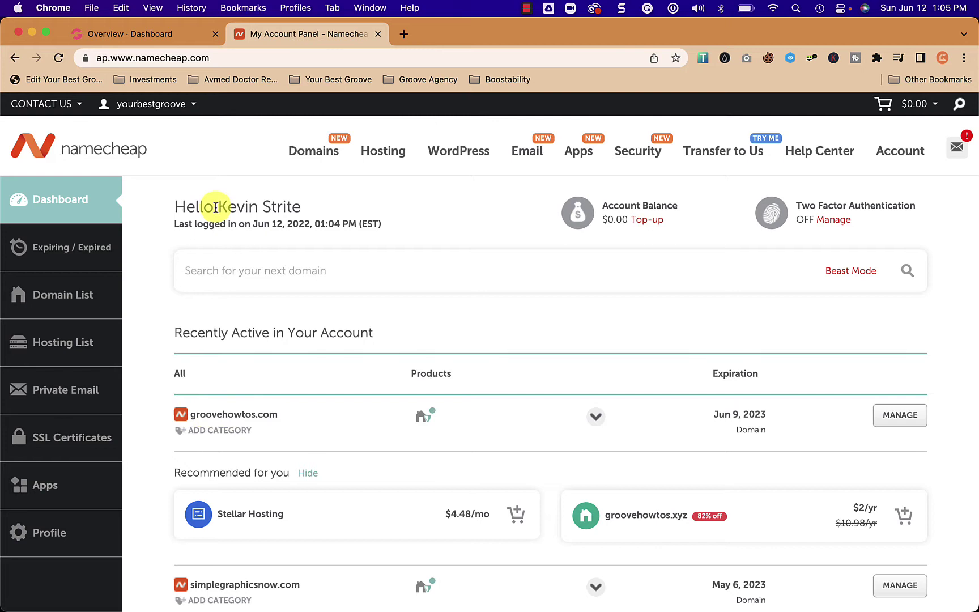
pyautogui.click(176, 35)
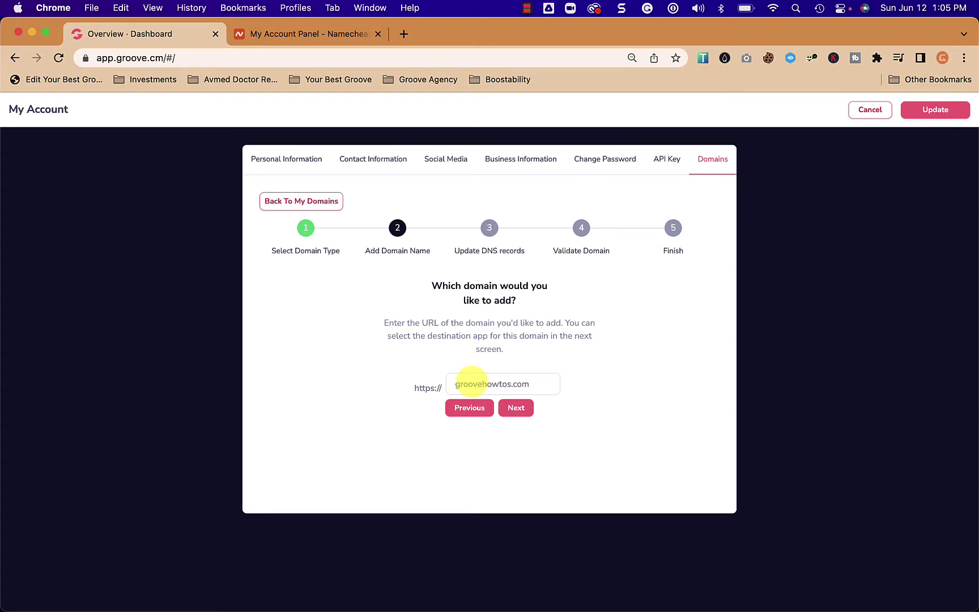
pyautogui.click(522, 409)
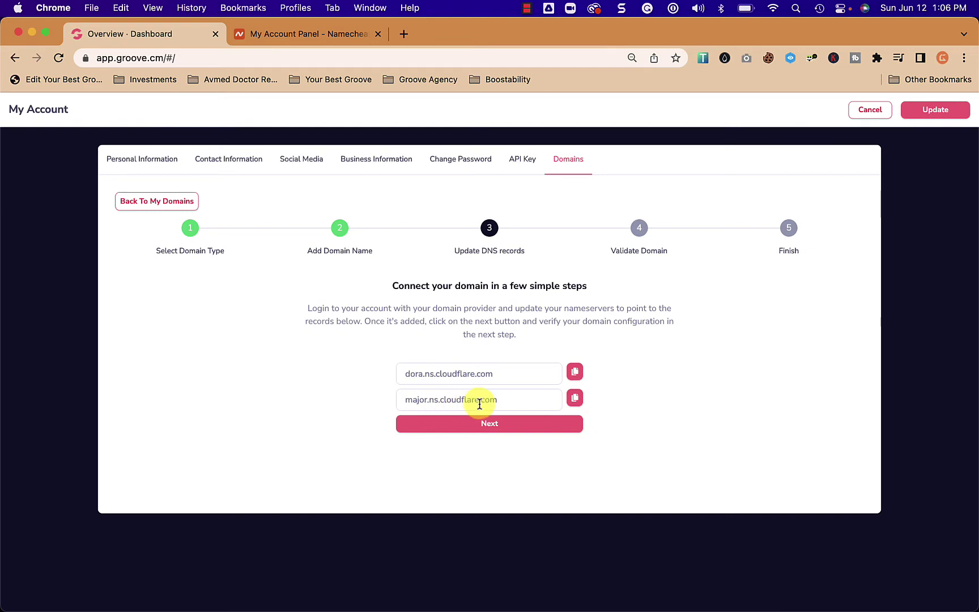
pyautogui.click(574, 372)
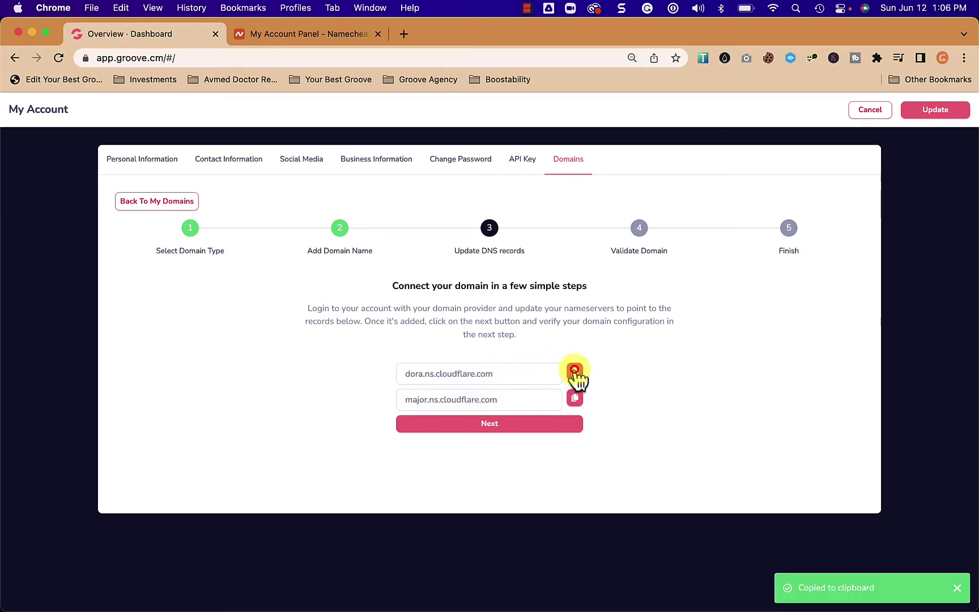
# In Namecheap, switch groovehowtos.com to Custom DNS and paste dora.ns.cloudflare.com as nameserver 1.
pyautogui.click(330, 38)
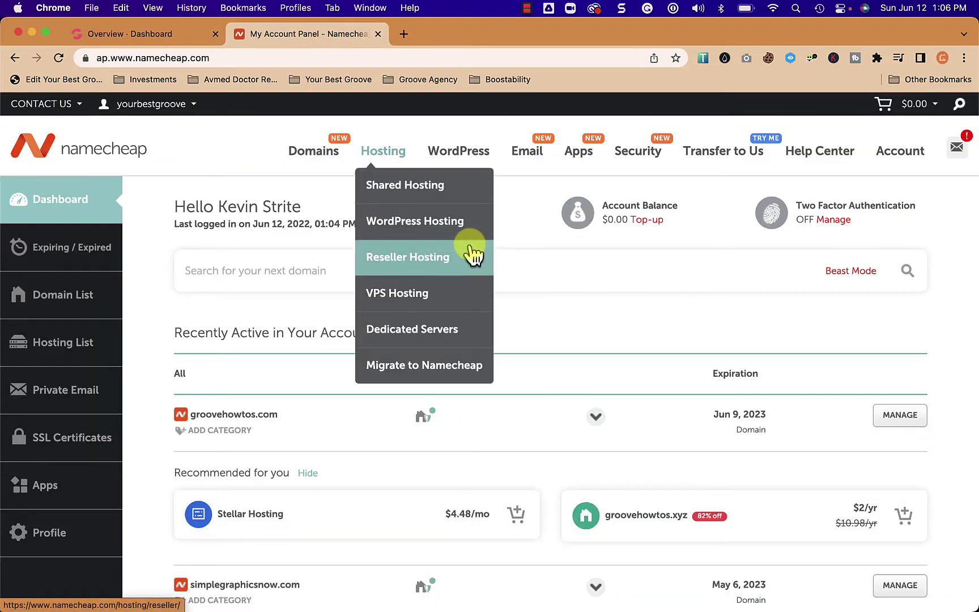
pyautogui.scroll(-1, 584, 333)
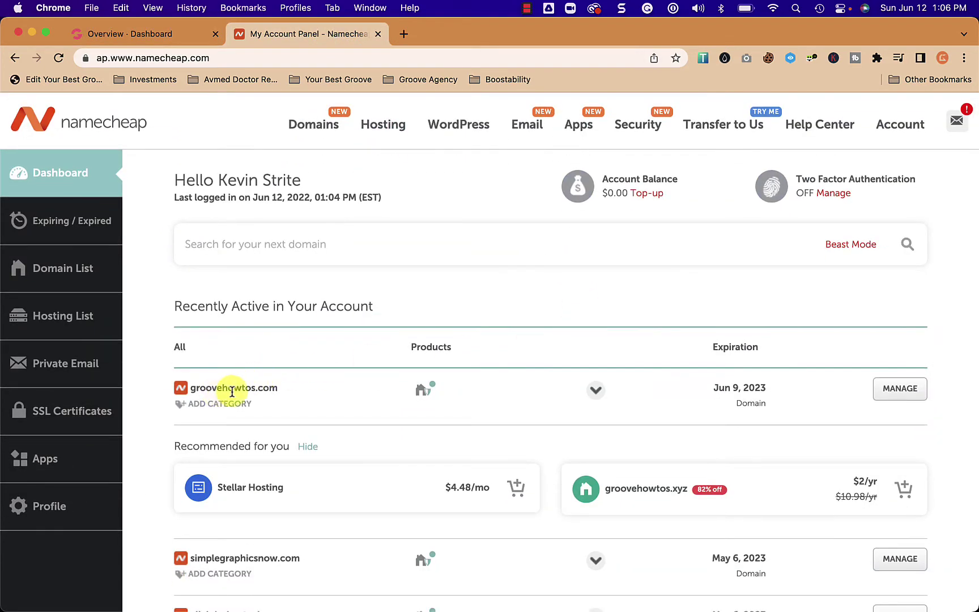
pyautogui.click(901, 391)
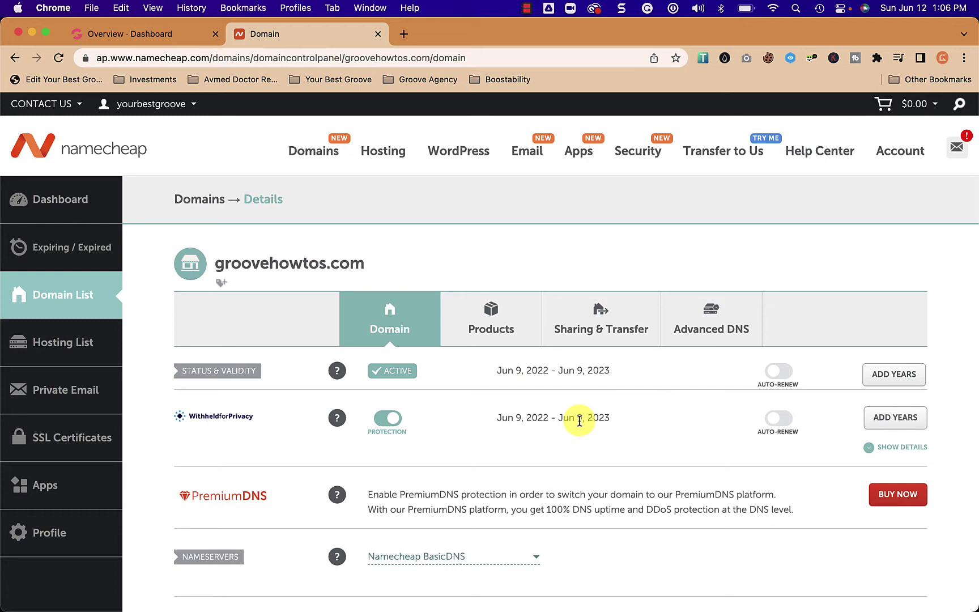
pyautogui.scroll(-5, 579, 420)
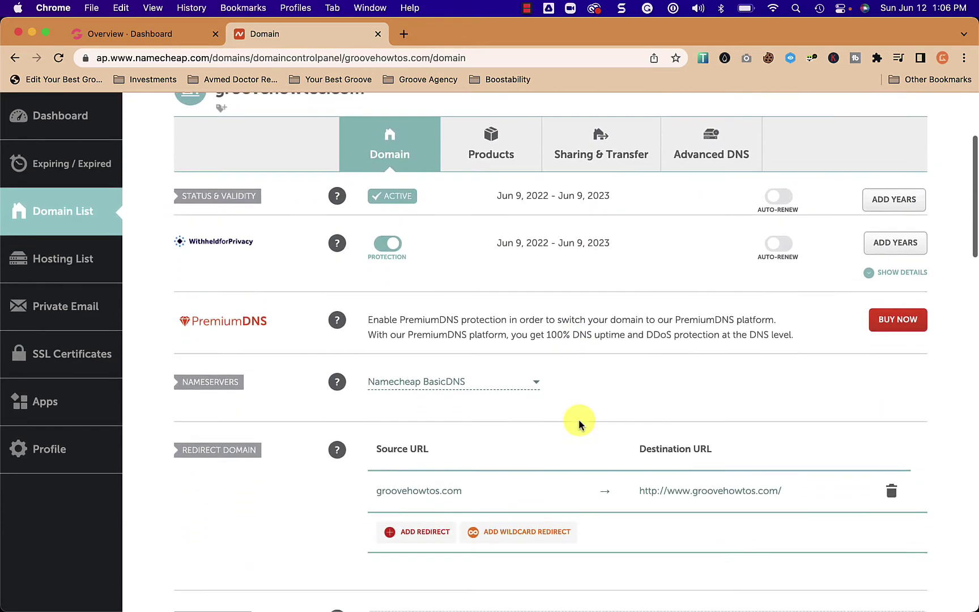
pyautogui.moveTo(336, 341)
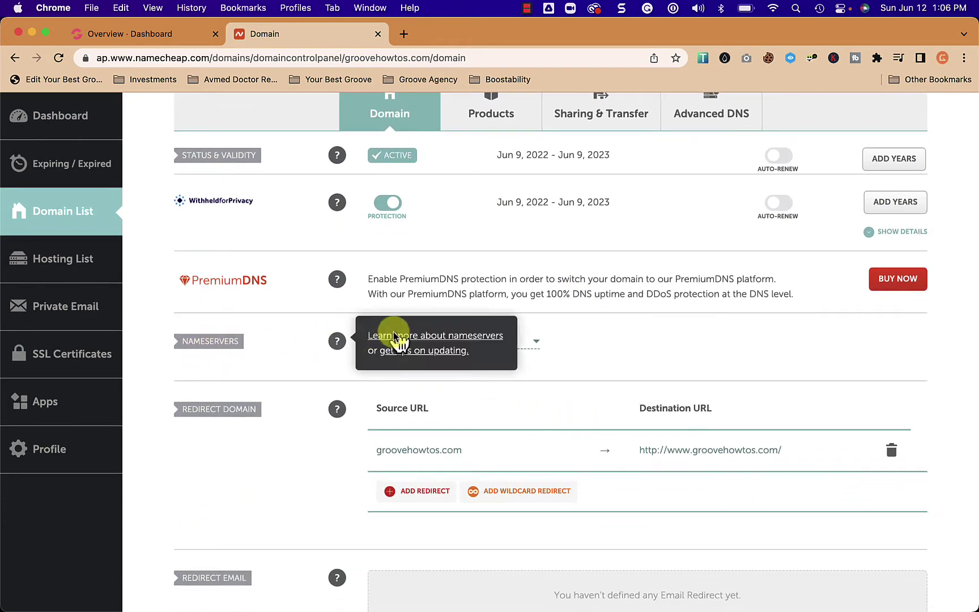
pyautogui.click(514, 343)
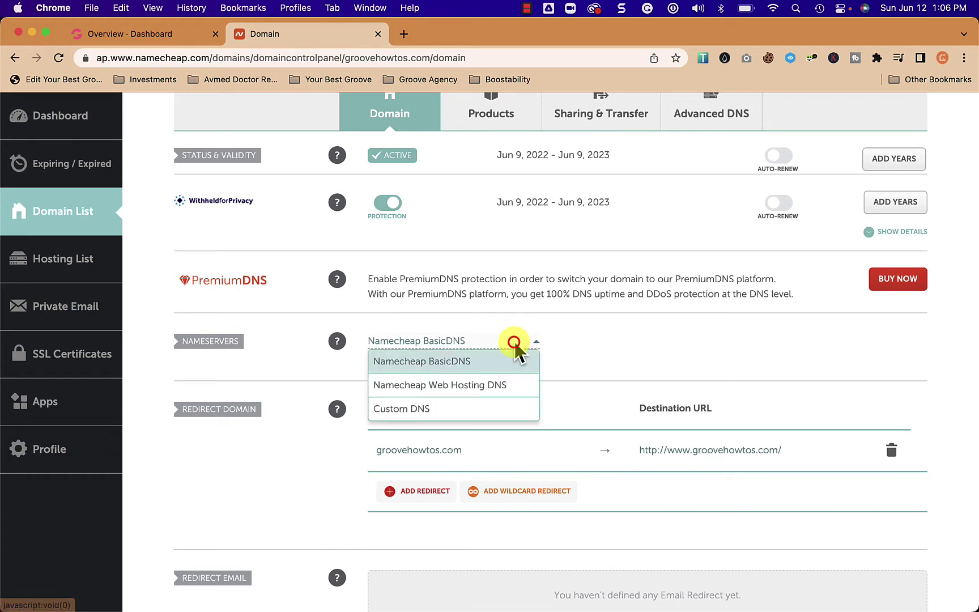
pyautogui.click(418, 418)
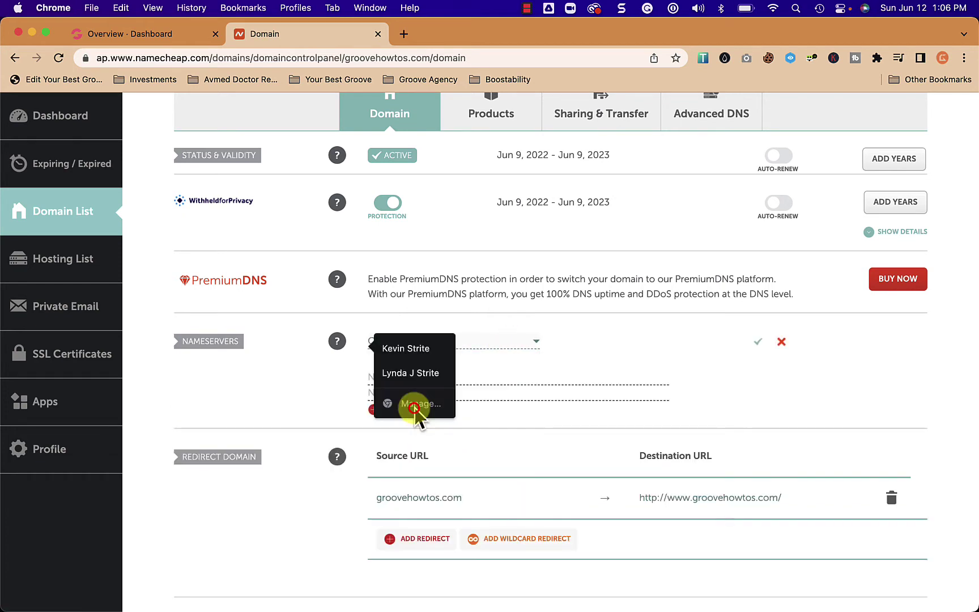
pyautogui.click(525, 375)
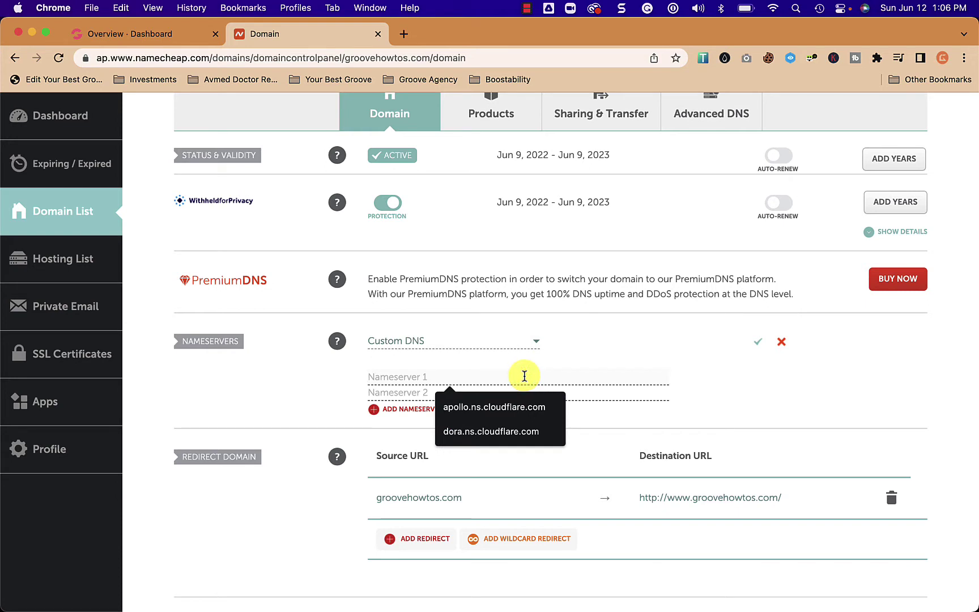
pyautogui.press('super+v')
# Add major.ns.cloudflare.com as the second nameserver and save the Custom DNS settings.
pyautogui.click(510, 391)
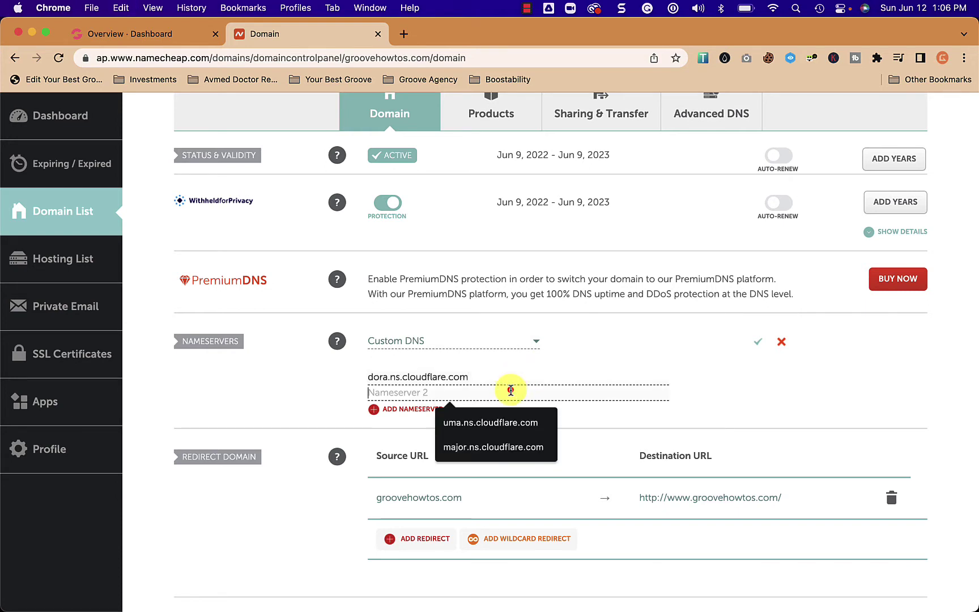
pyautogui.click(178, 34)
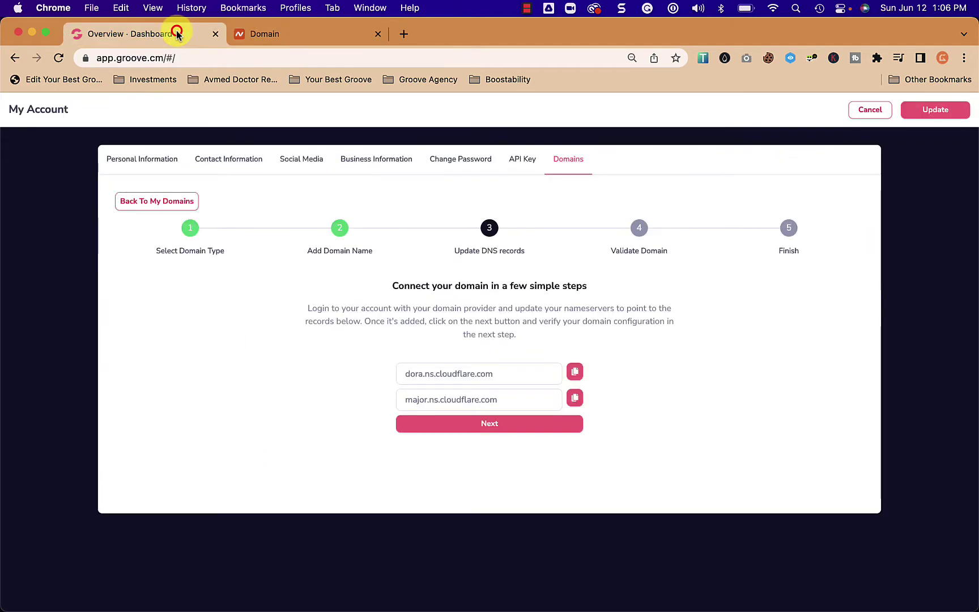
pyautogui.click(574, 397)
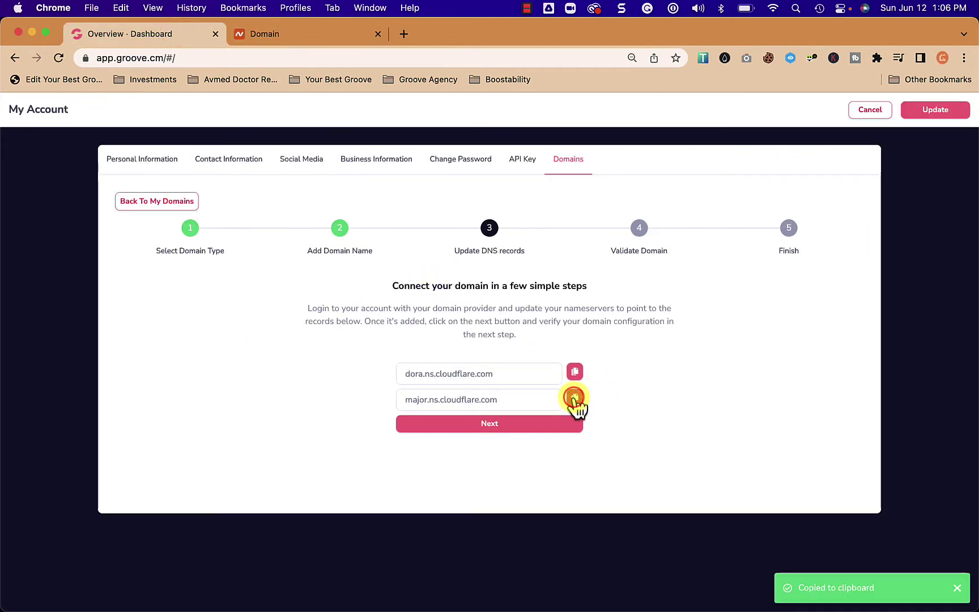
pyautogui.click(322, 33)
pyautogui.click(401, 391)
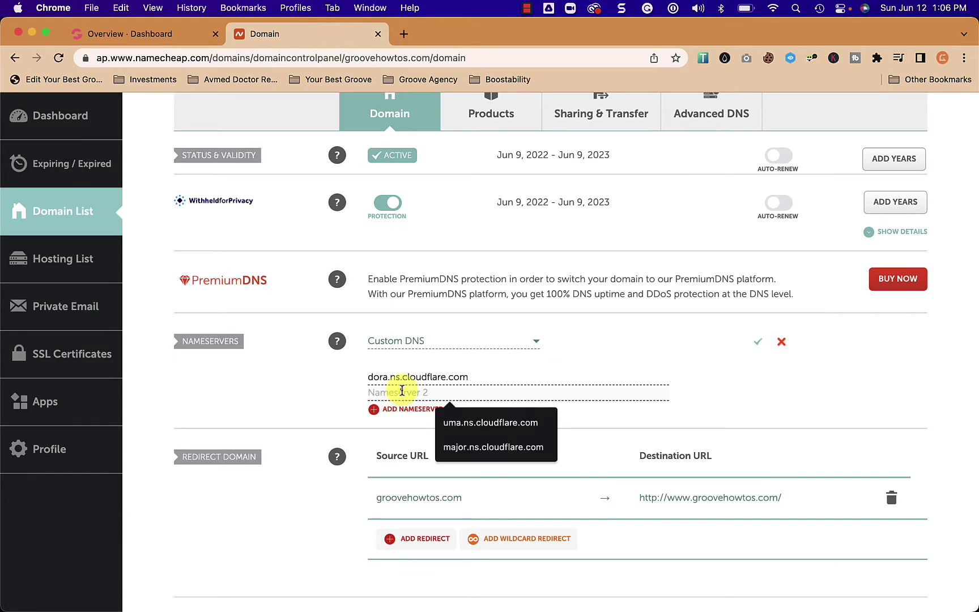
pyautogui.press('super+v')
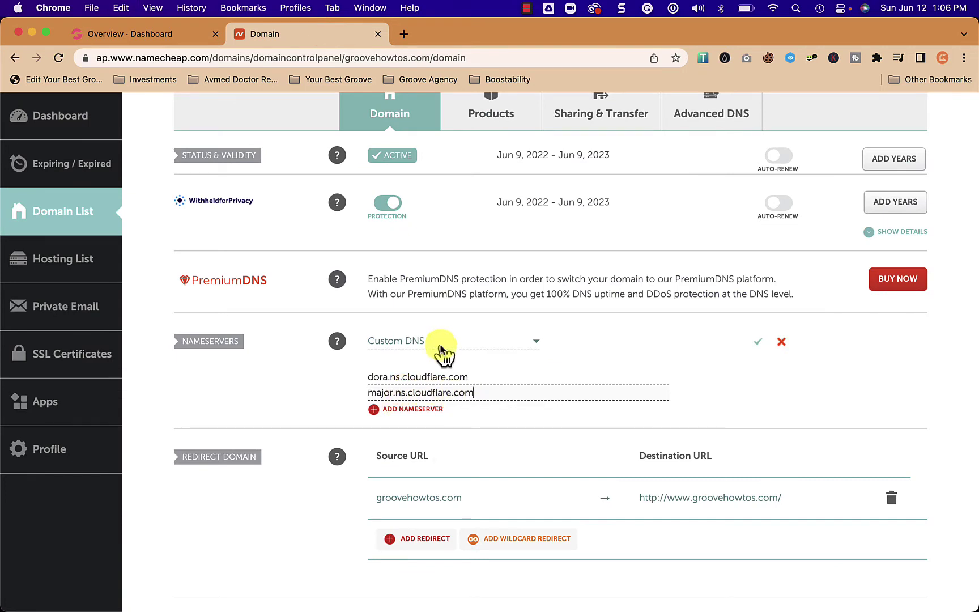
pyautogui.click(139, 32)
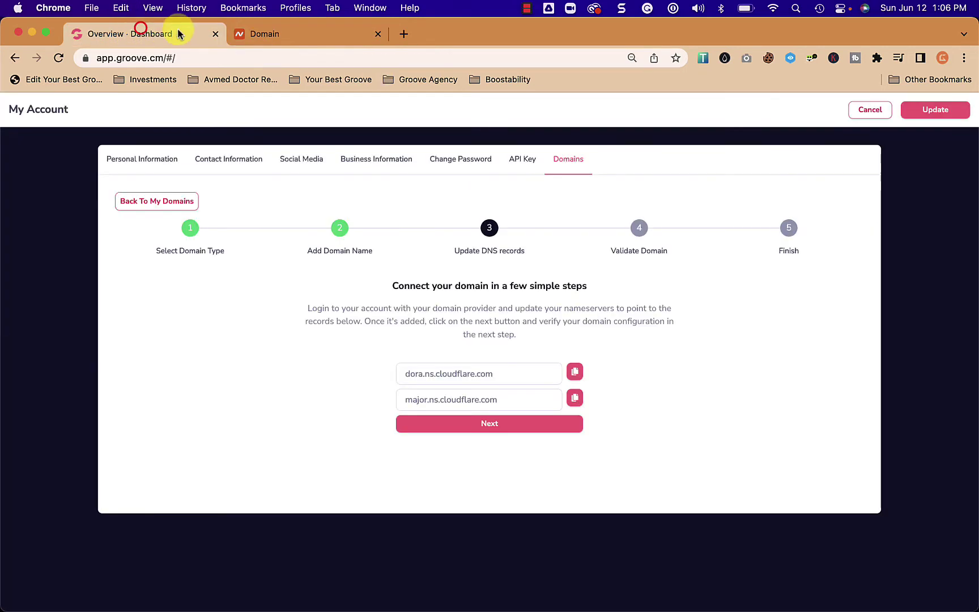
pyautogui.click(306, 32)
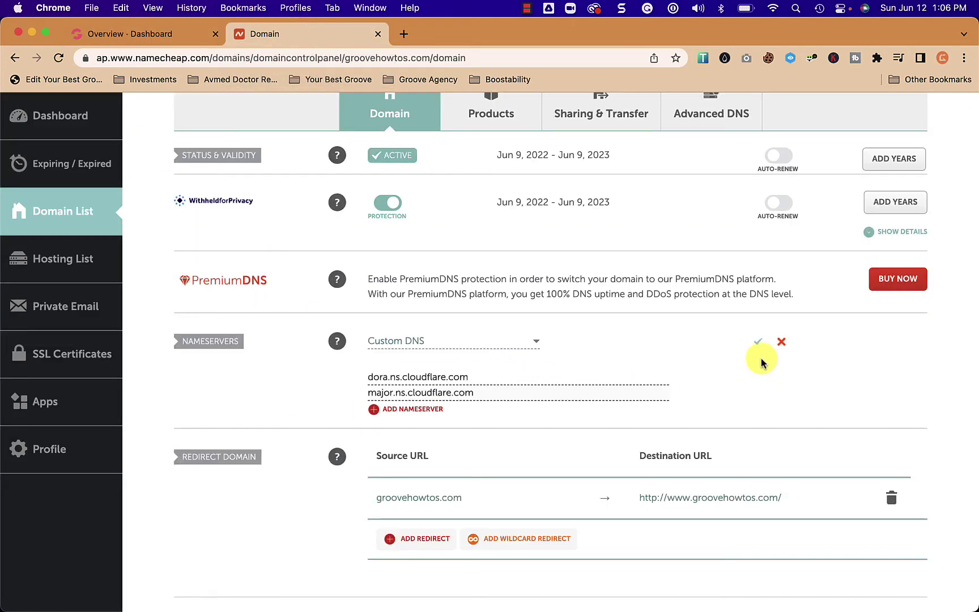
pyautogui.click(757, 341)
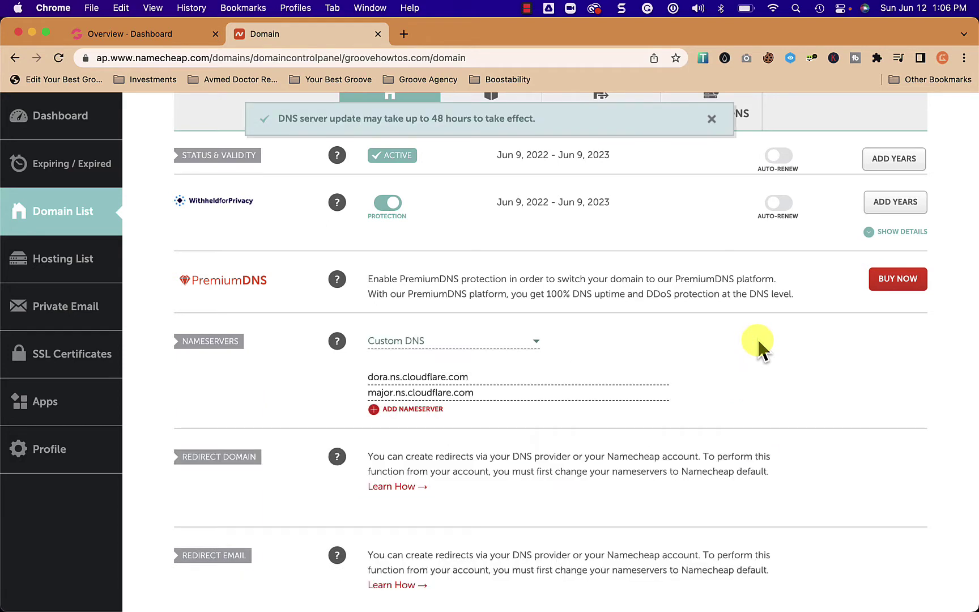
pyautogui.scroll(5, 757, 339)
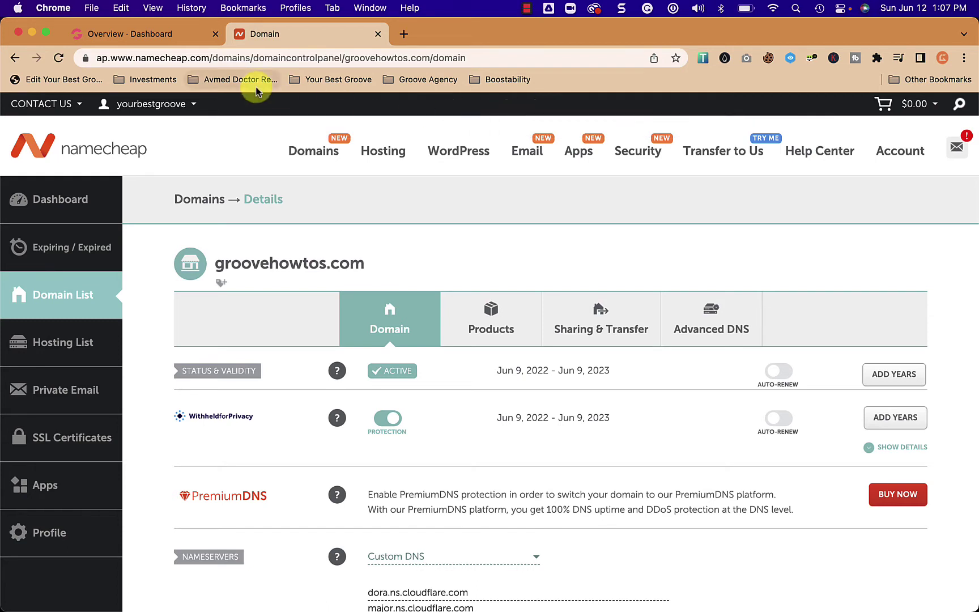
# Back in Groove, validate DNS records and complete adding groovehowtos.com.
pyautogui.click(156, 37)
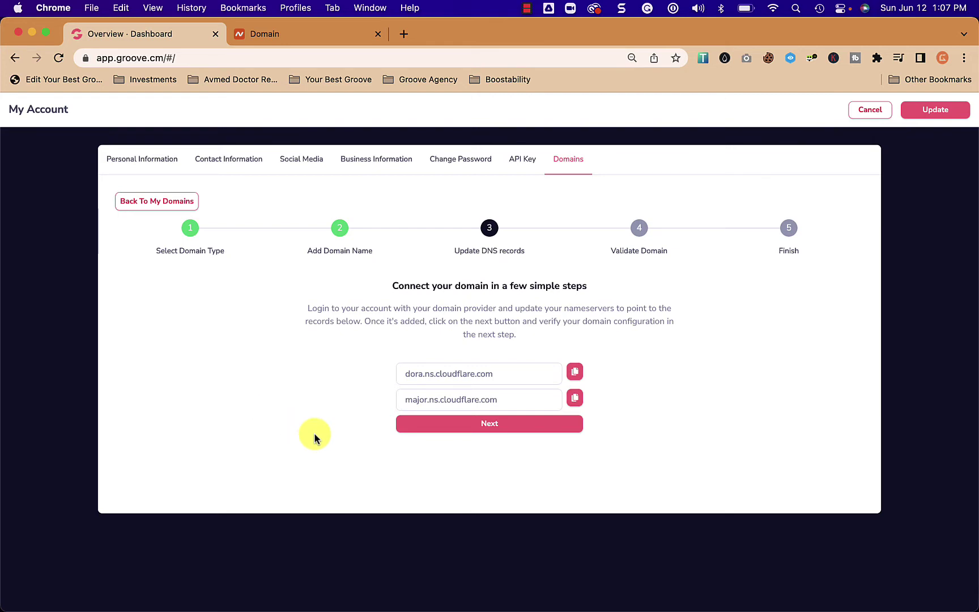
pyautogui.click(493, 425)
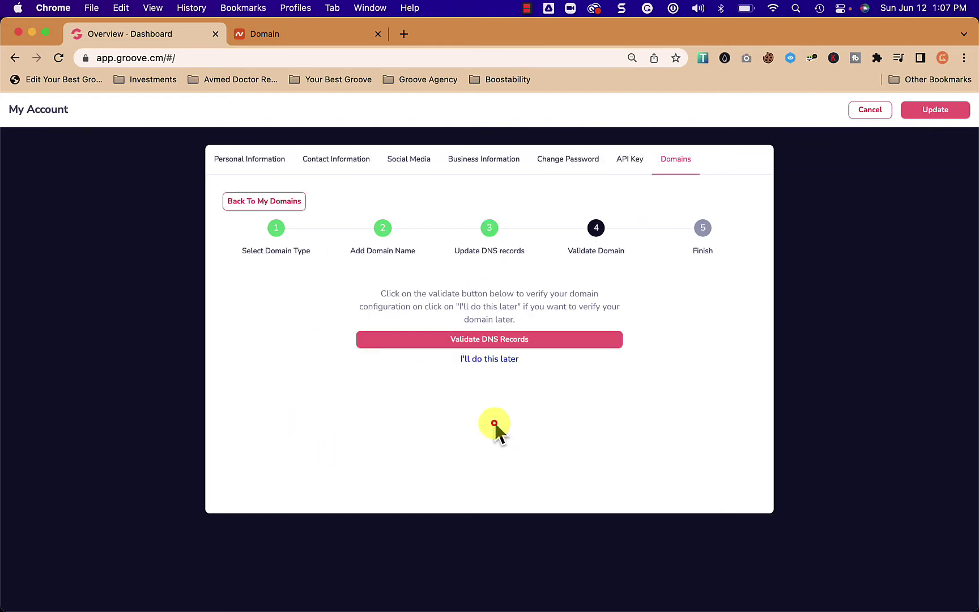
pyautogui.click(491, 344)
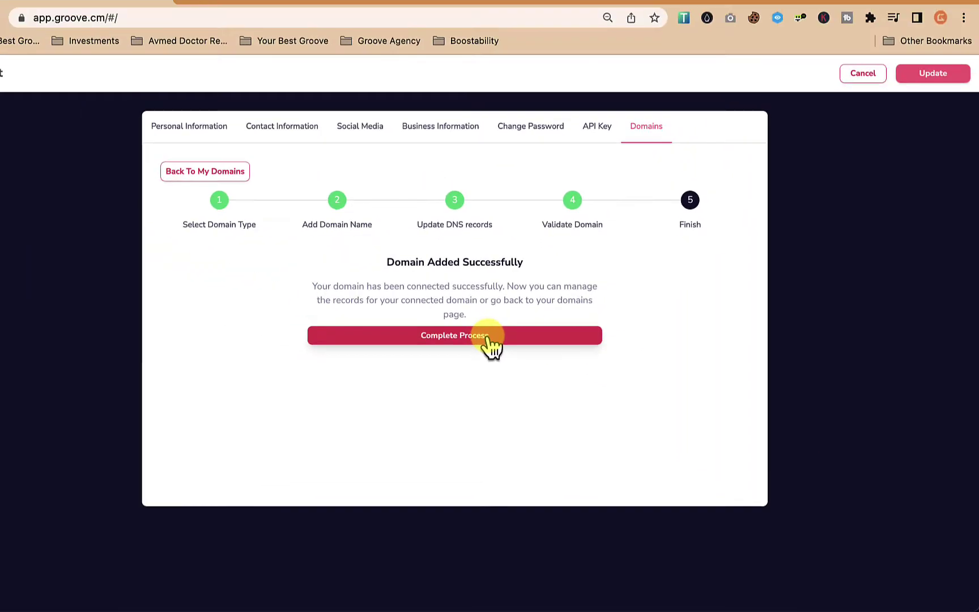
pyautogui.click(187, 187)
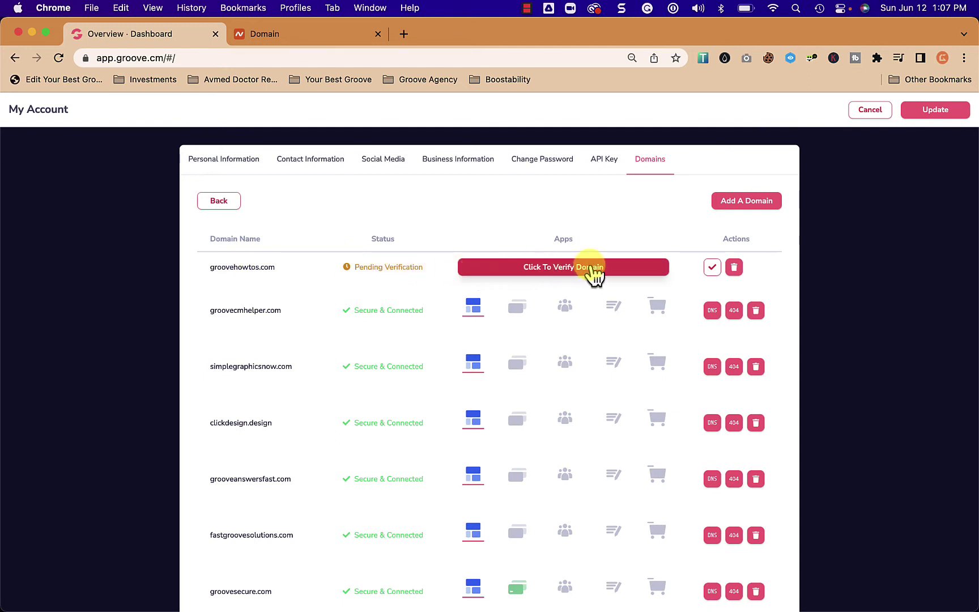
# Run Validate DNS Records for groovehowtos.com, retrying after the 404 error until verified.
pyautogui.click(589, 273)
pyautogui.click(566, 273)
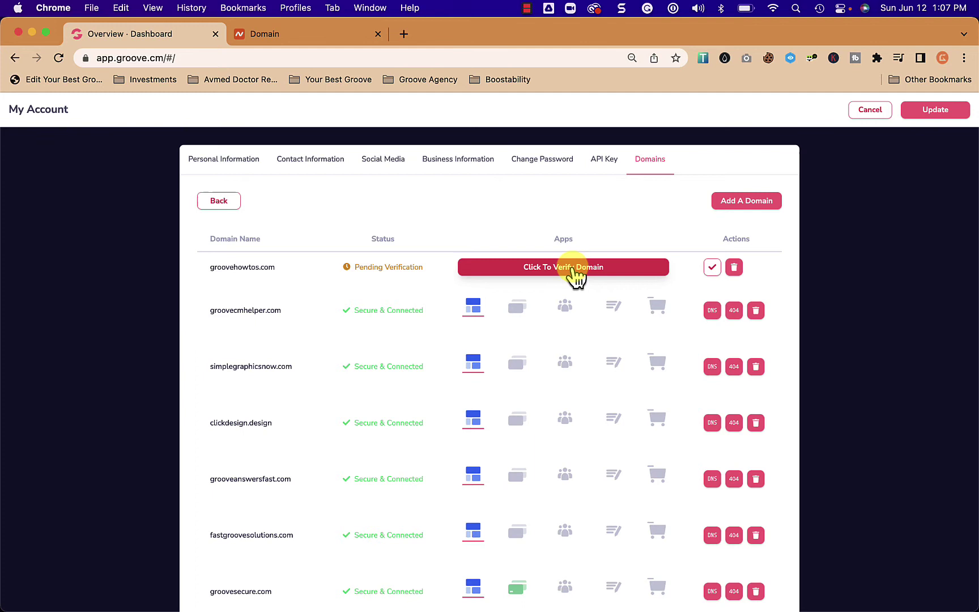
pyautogui.click(526, 12)
pyautogui.click(539, 271)
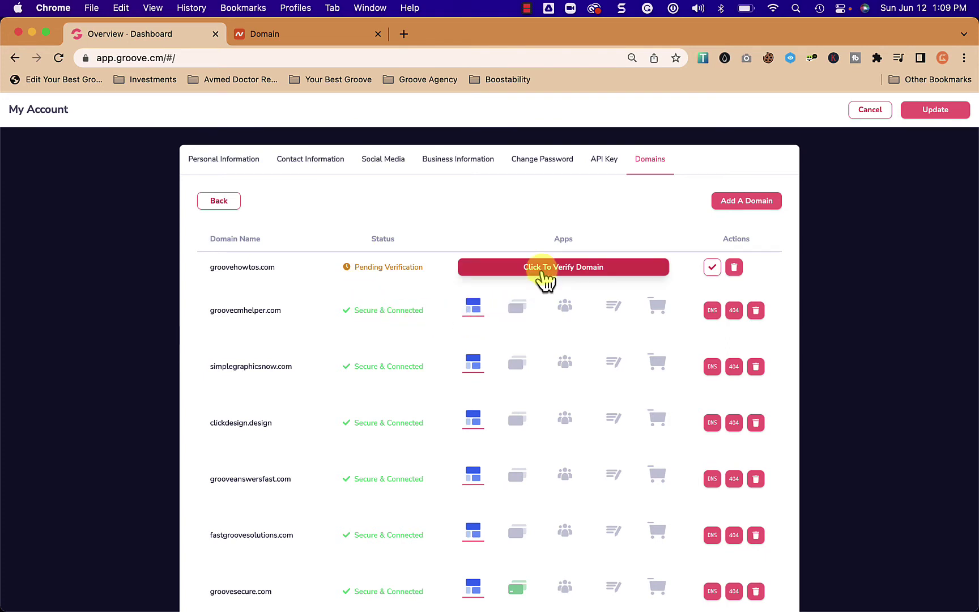
pyautogui.click(520, 269)
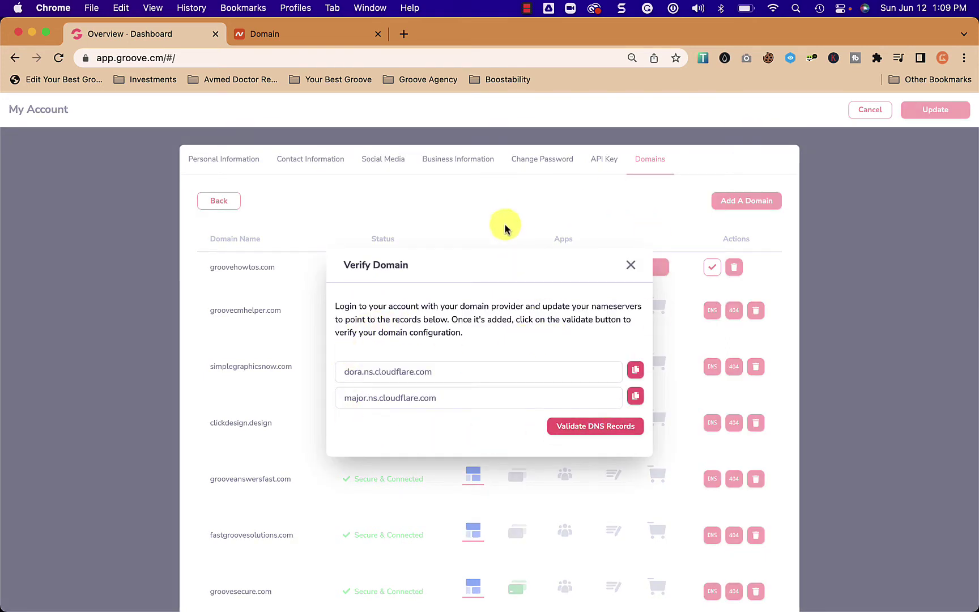
pyautogui.click(593, 429)
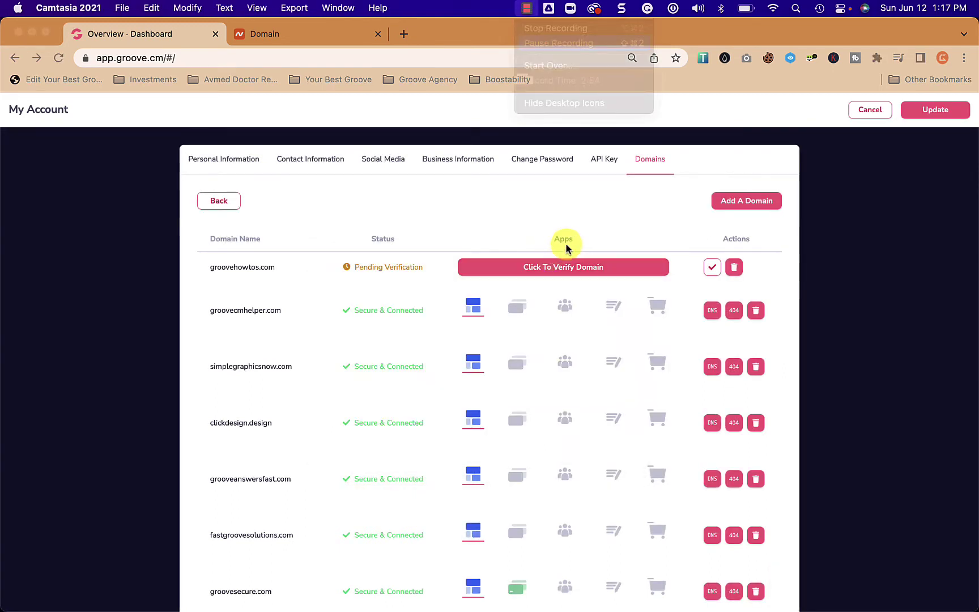
pyautogui.click(537, 271)
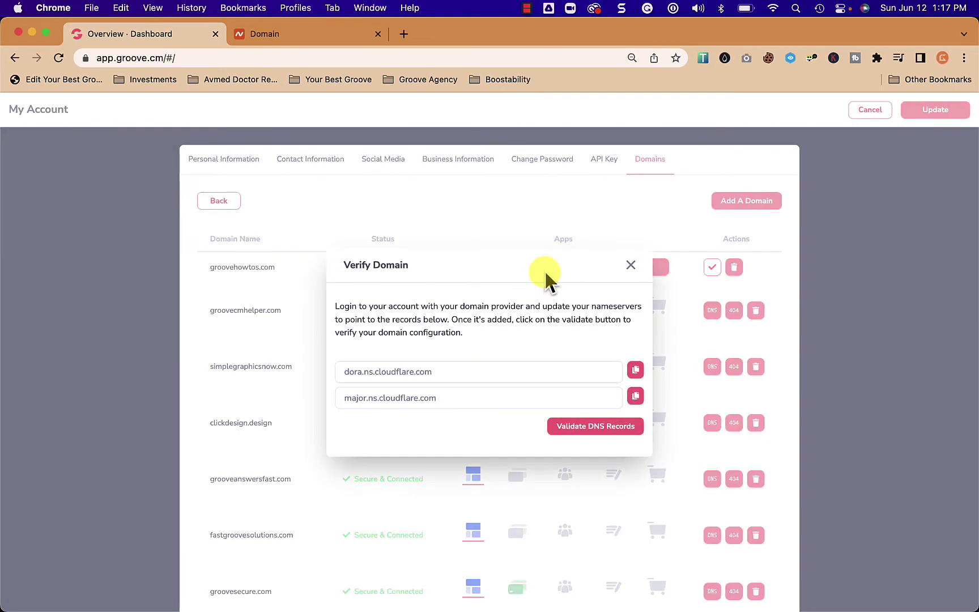
pyautogui.click(602, 430)
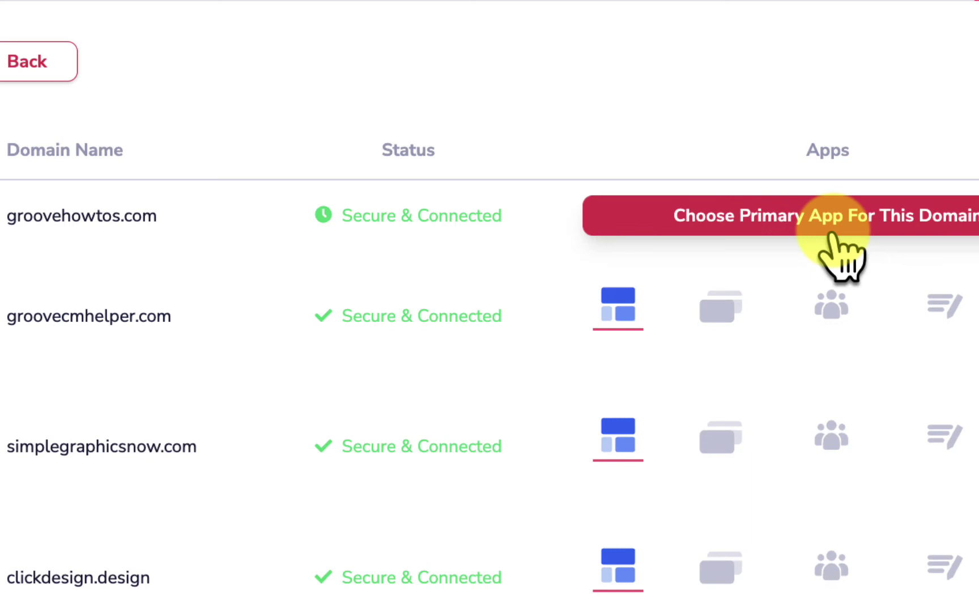
# Pick GroovePages from the app dropdown for groovehowtos.com and confirm it.
pyautogui.click(807, 214)
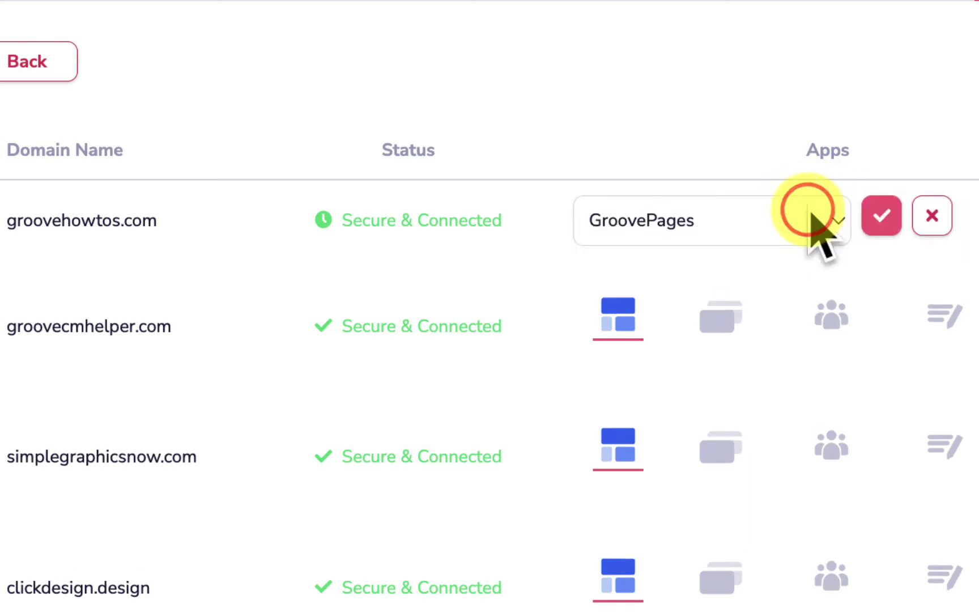
pyautogui.click(835, 217)
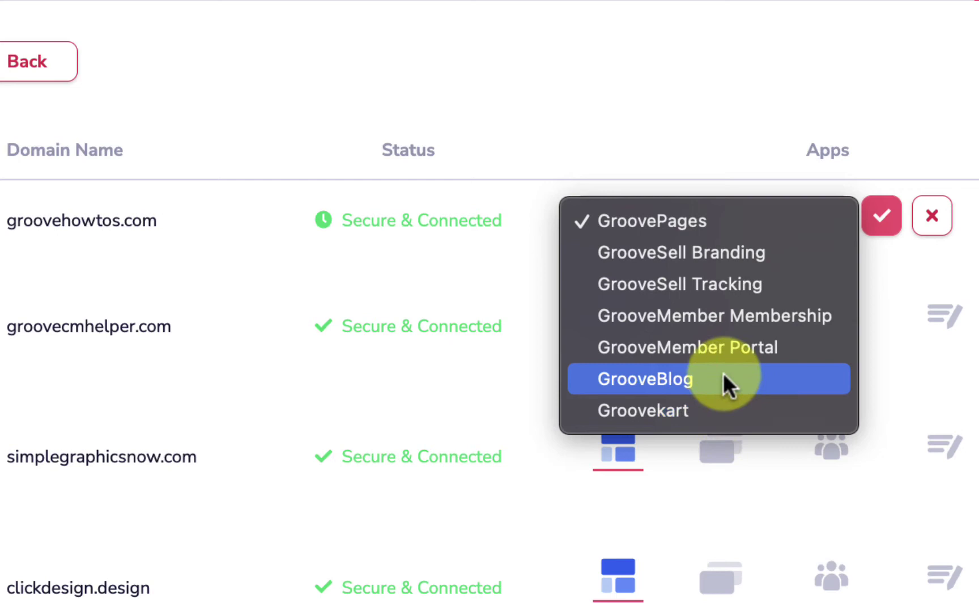
pyautogui.click(704, 224)
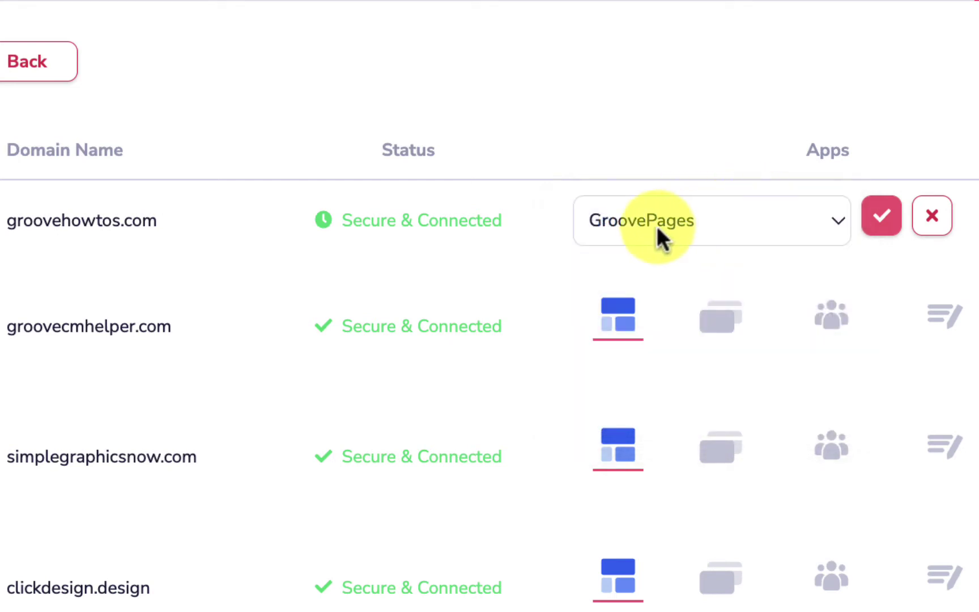
pyautogui.click(882, 216)
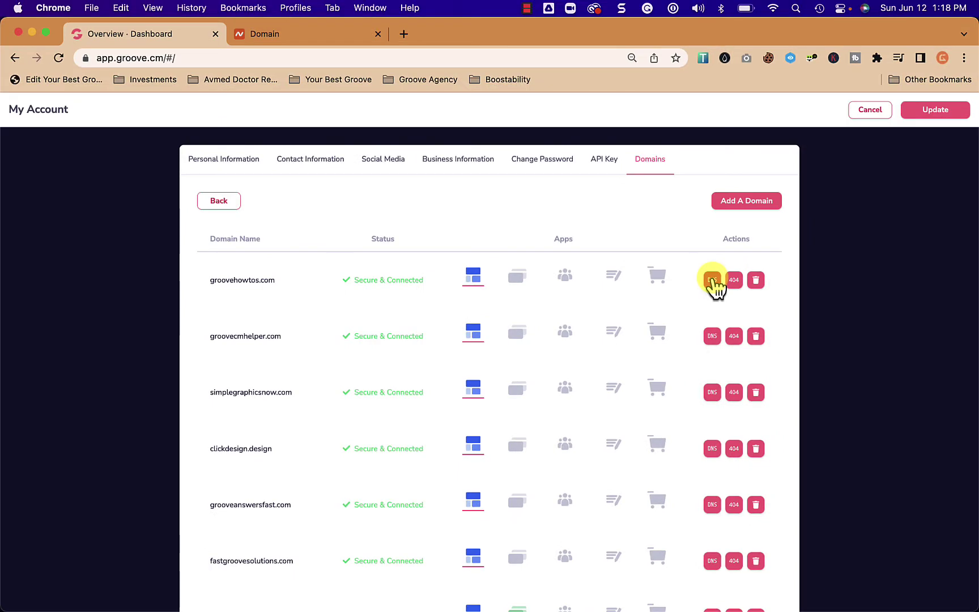
# Open groovehowtos.com's DNS records page from its row, showing no records yet.
pyautogui.click(712, 280)
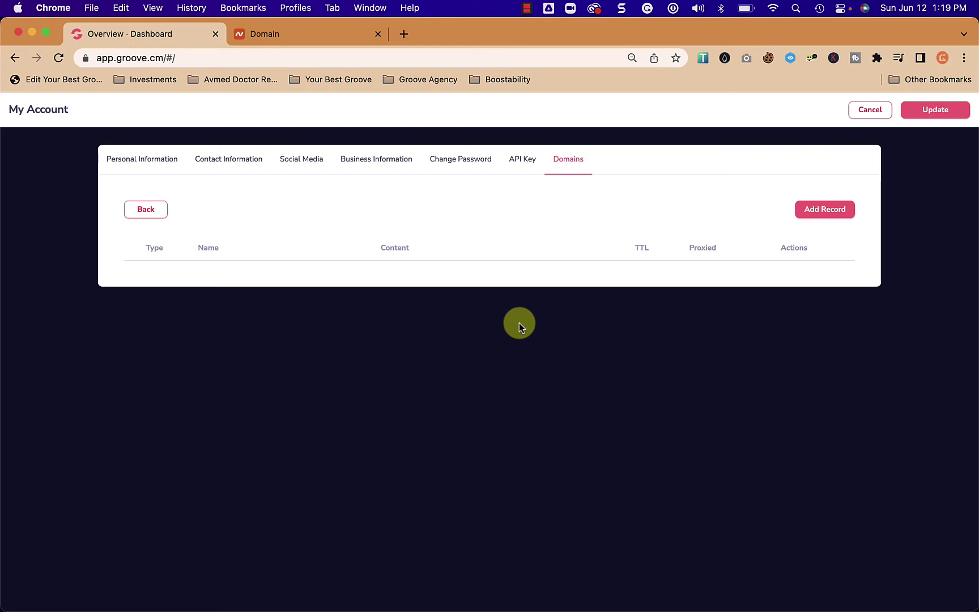
# Start a new DNS record, review the type list, and leave it on A with TTL 3600.
pyautogui.click(816, 213)
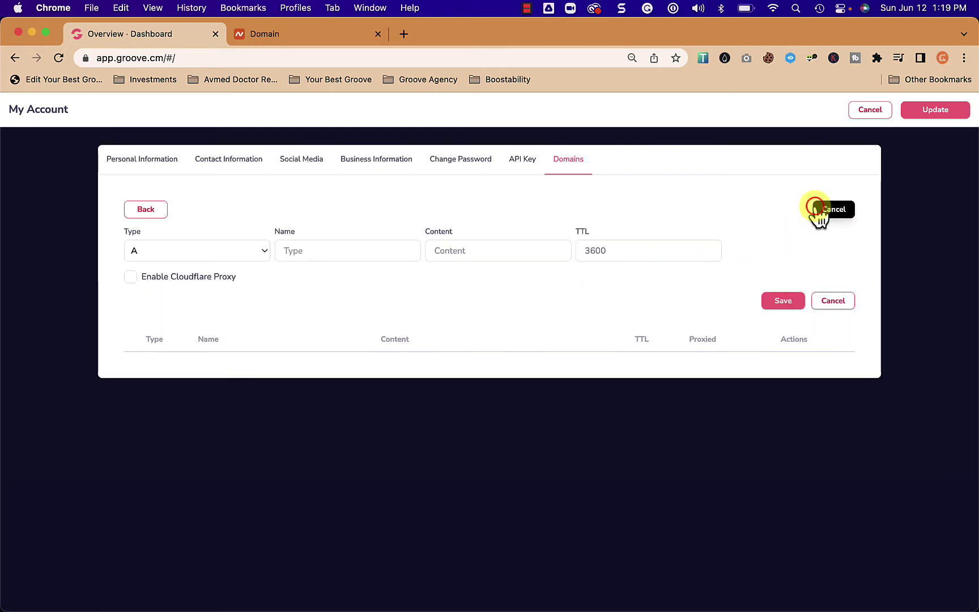
pyautogui.click(233, 255)
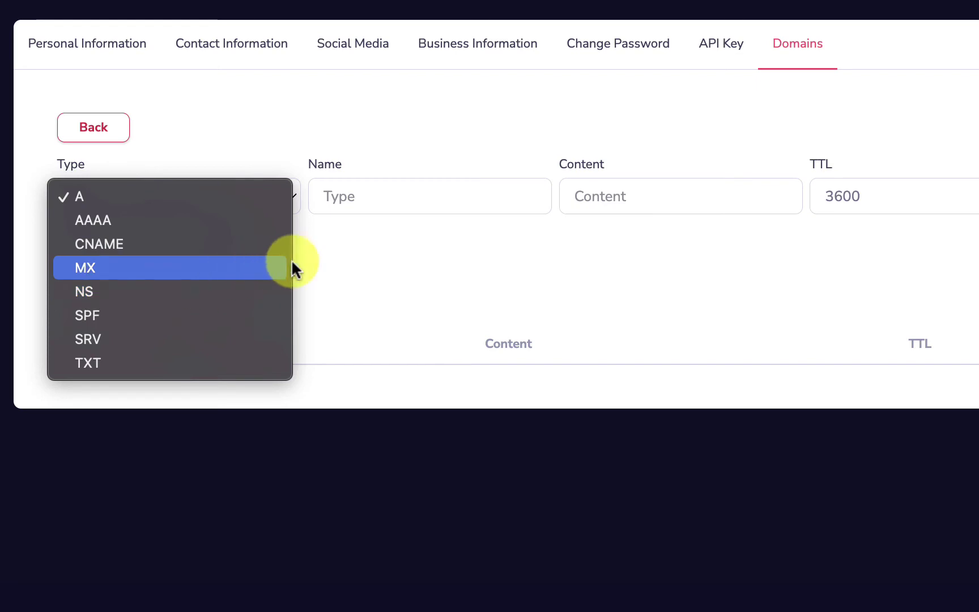
pyautogui.click(324, 246)
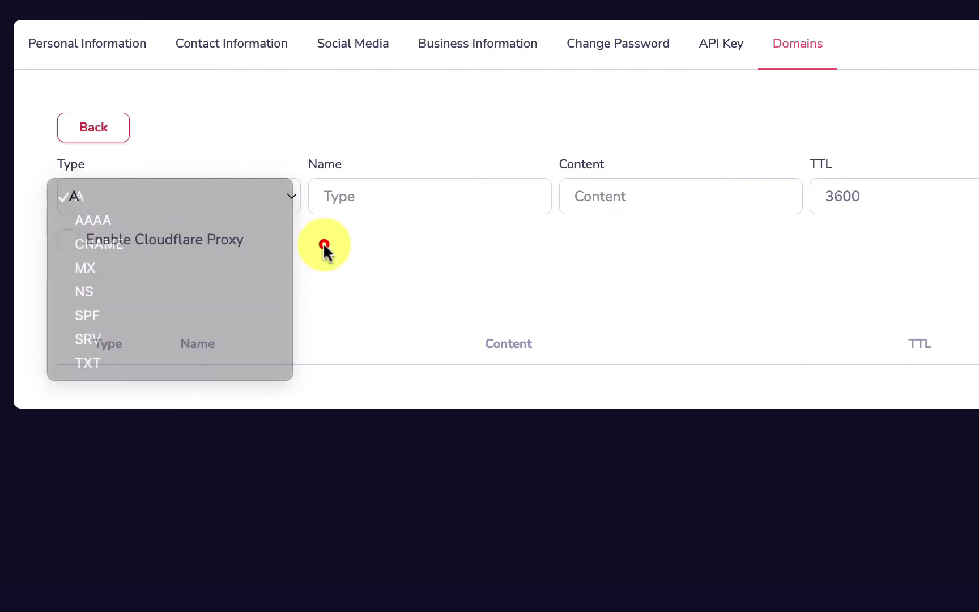